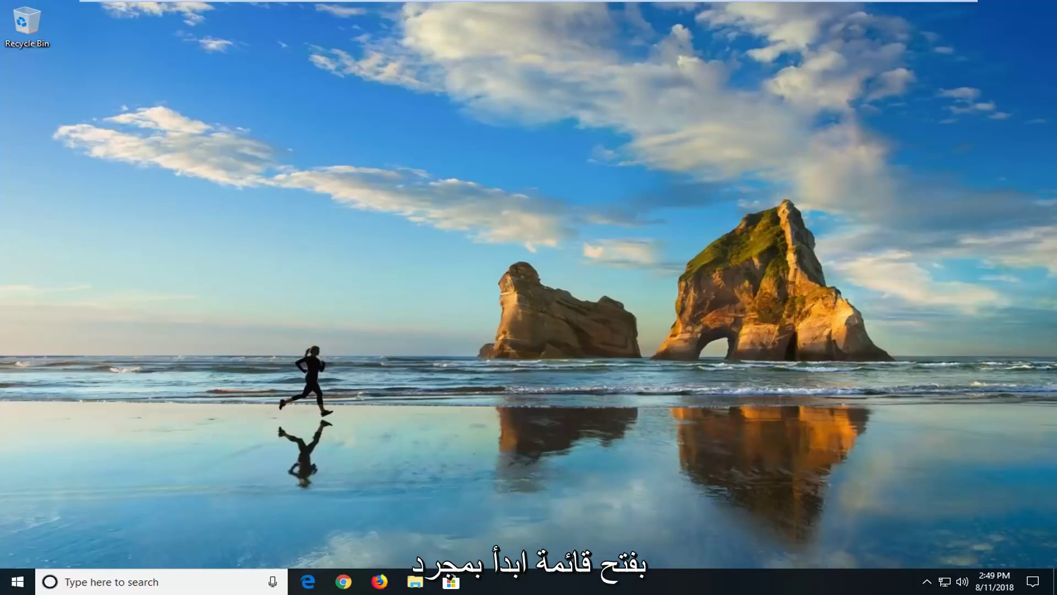
# Launch Command Prompt as administrator from the Start menu search for cmd
pyautogui.click(18, 584)
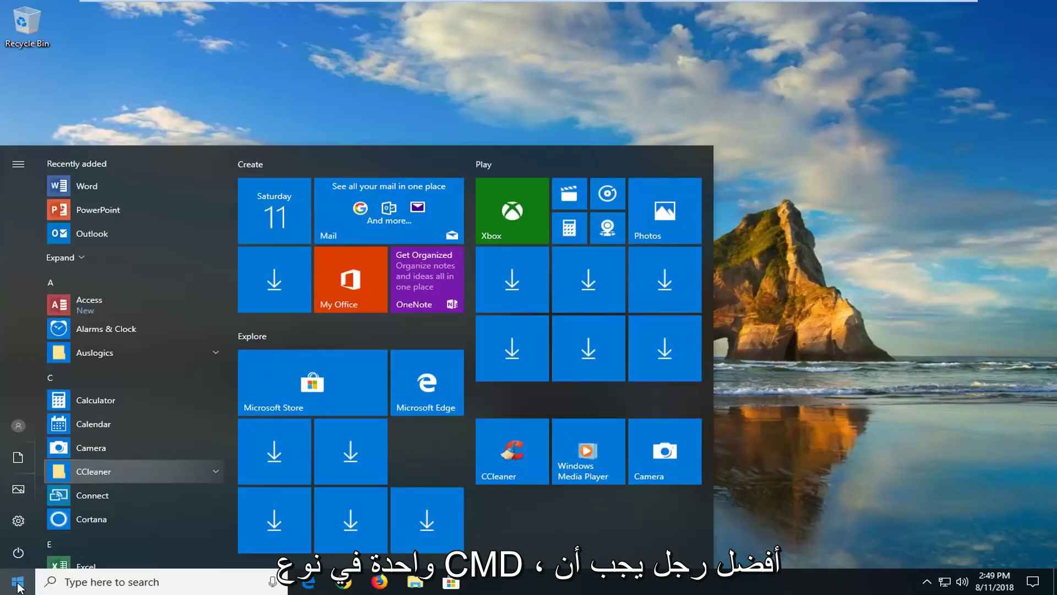
pyautogui.write('cmd')
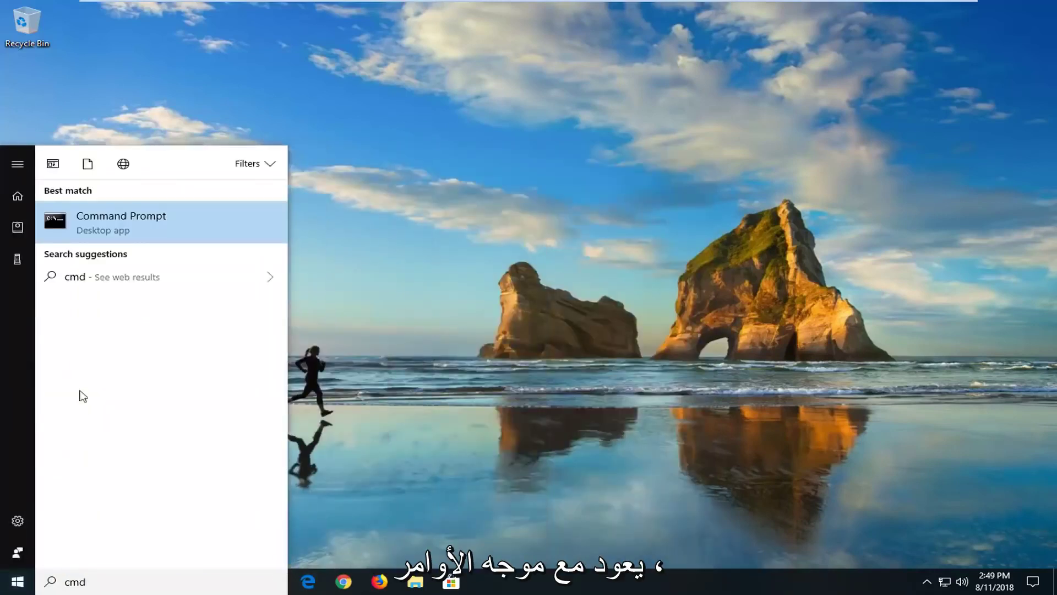
pyautogui.rightClick(143, 227)
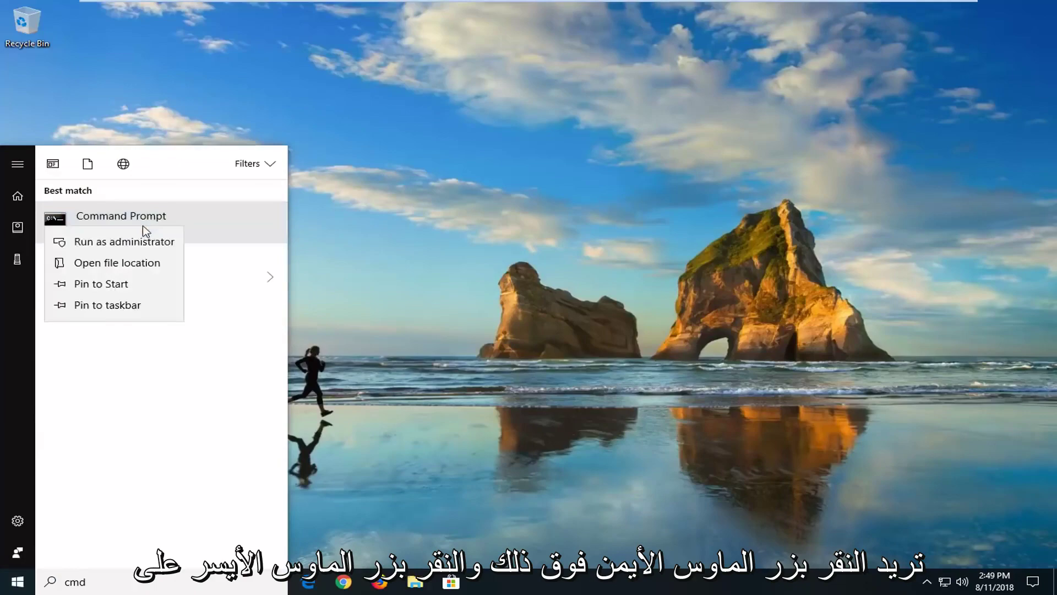
pyautogui.click(114, 242)
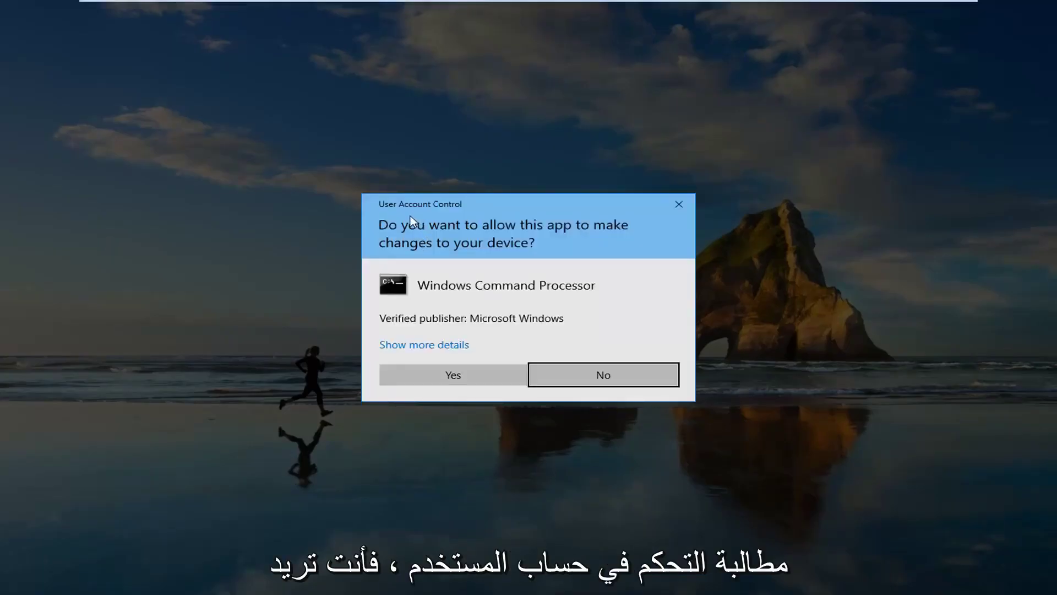
pyautogui.click(432, 381)
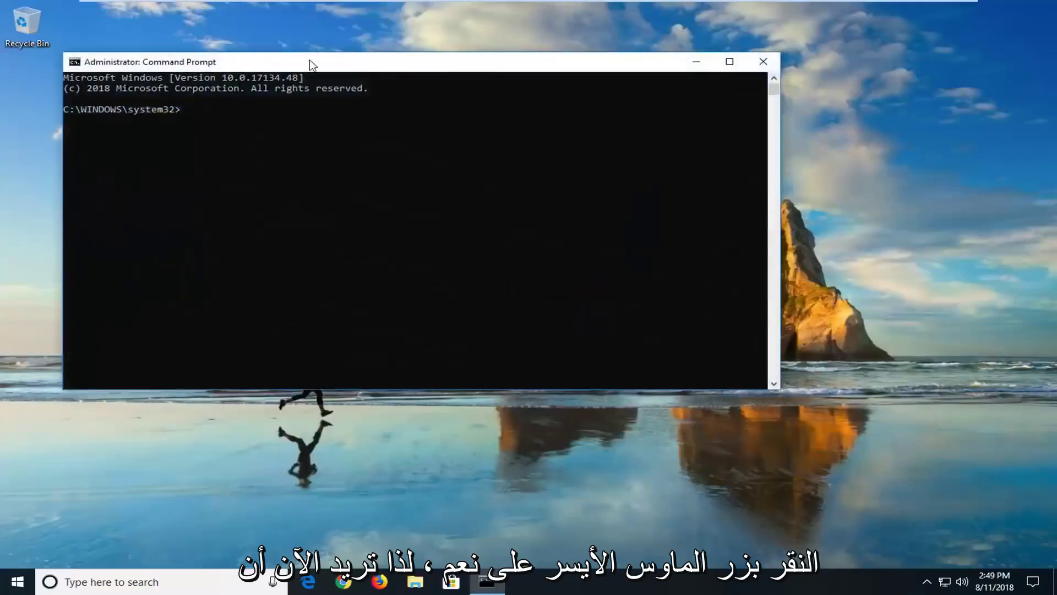
pyautogui.moveTo(313, 66); pyautogui.dragTo(433, 109)
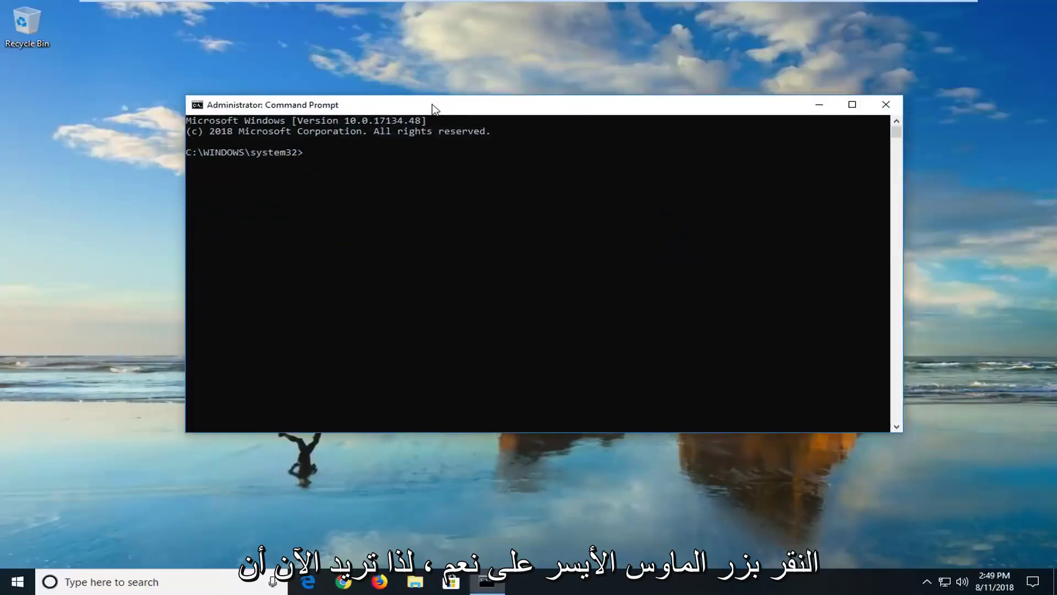
# Run slmgr -rearm and dismiss the Windows Script Host error 0xC004D302
pyautogui.write('sl')
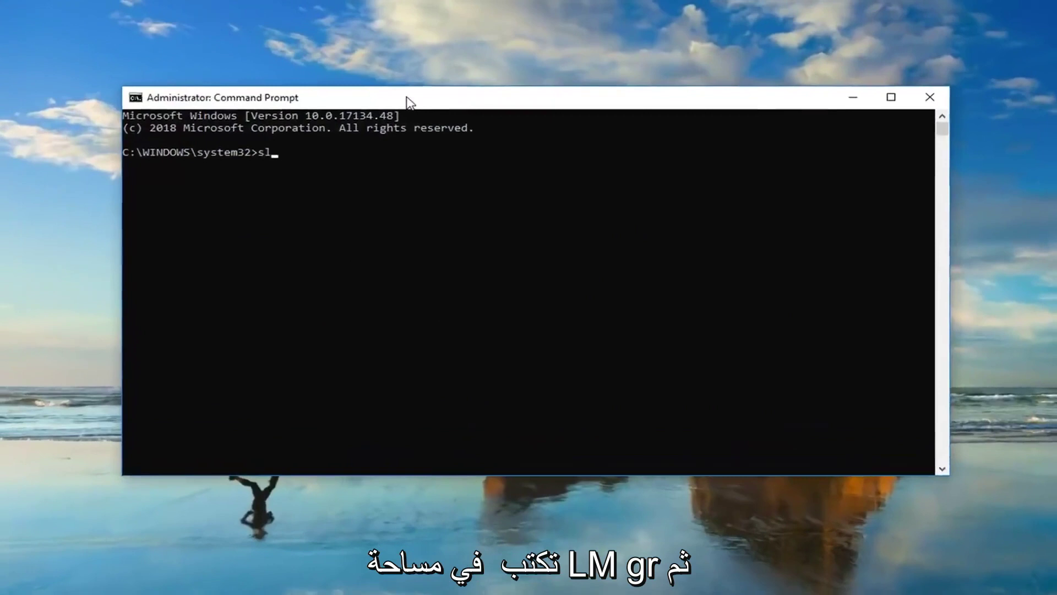
pyautogui.write('mgr')
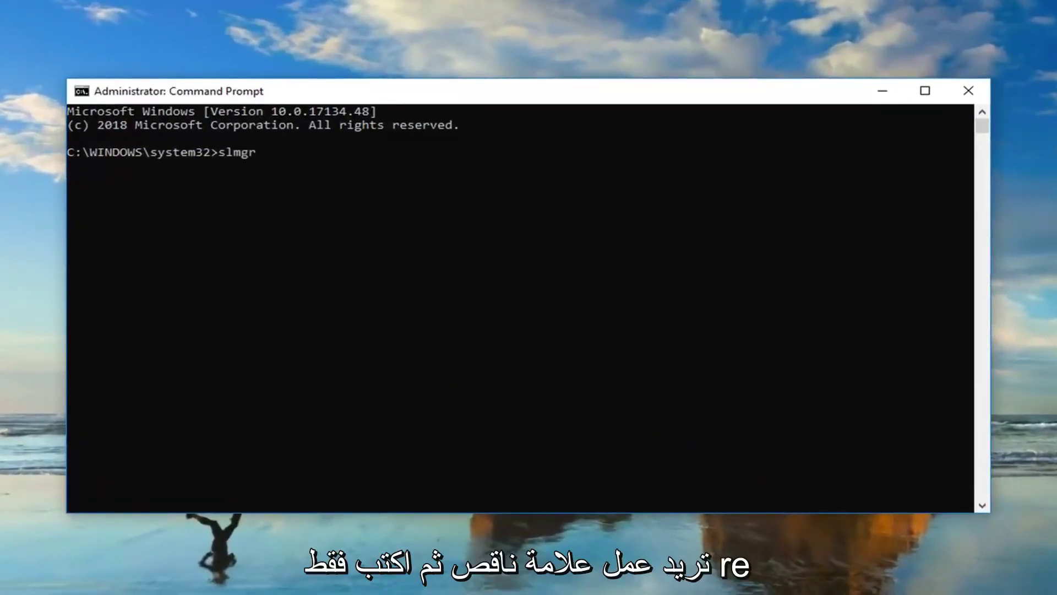
pyautogui.write(' -re')
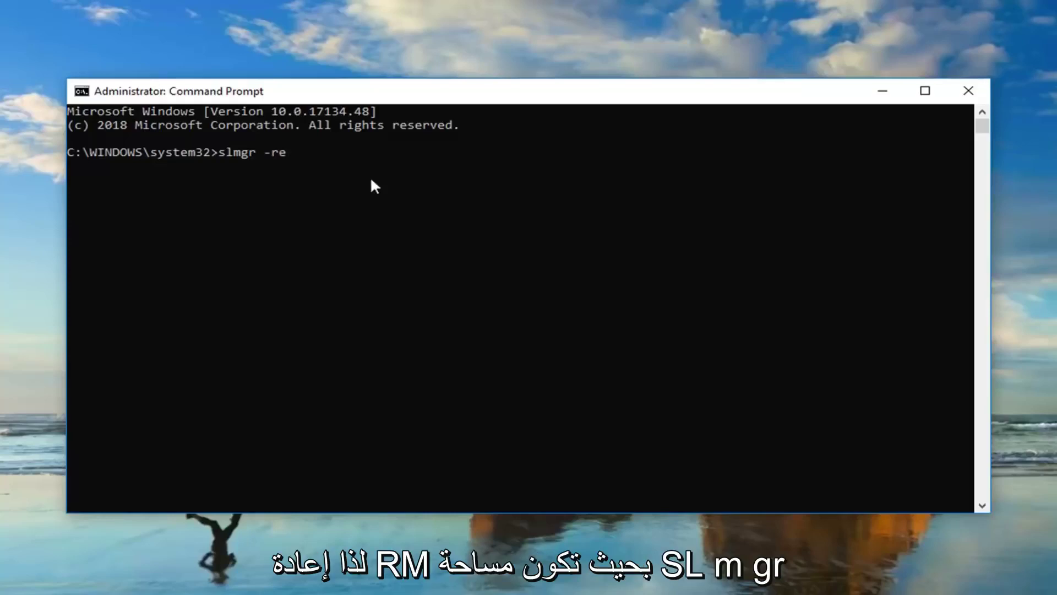
pyautogui.write('arm')
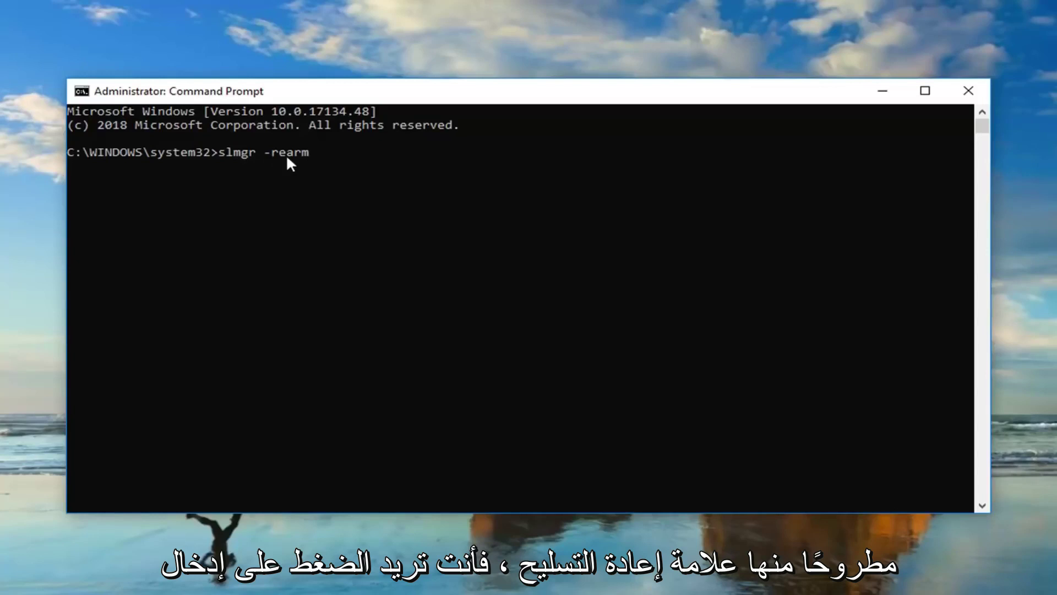
pyautogui.press('Return')
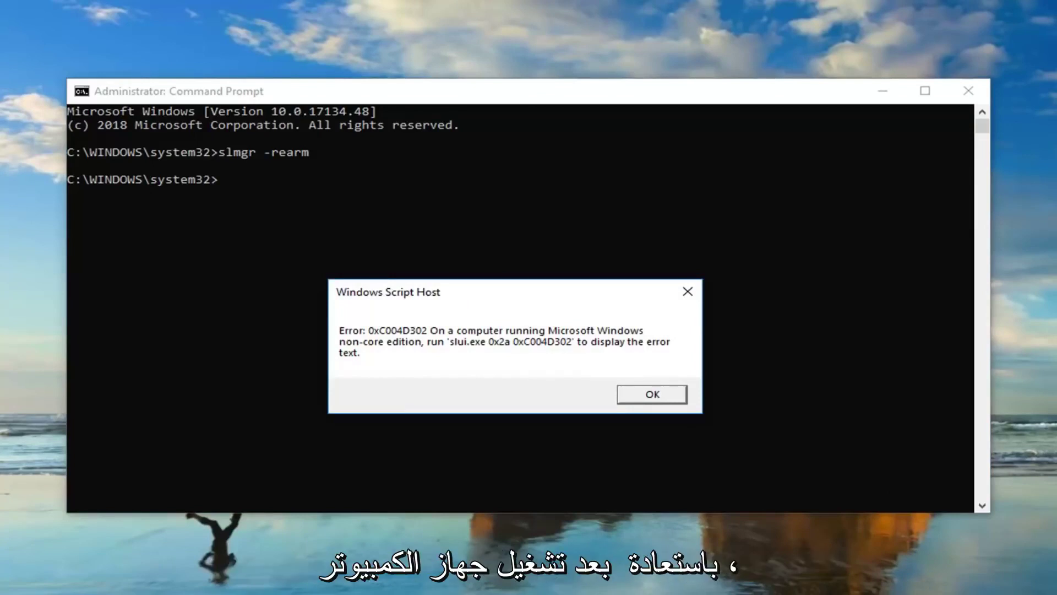
pyautogui.click(691, 291)
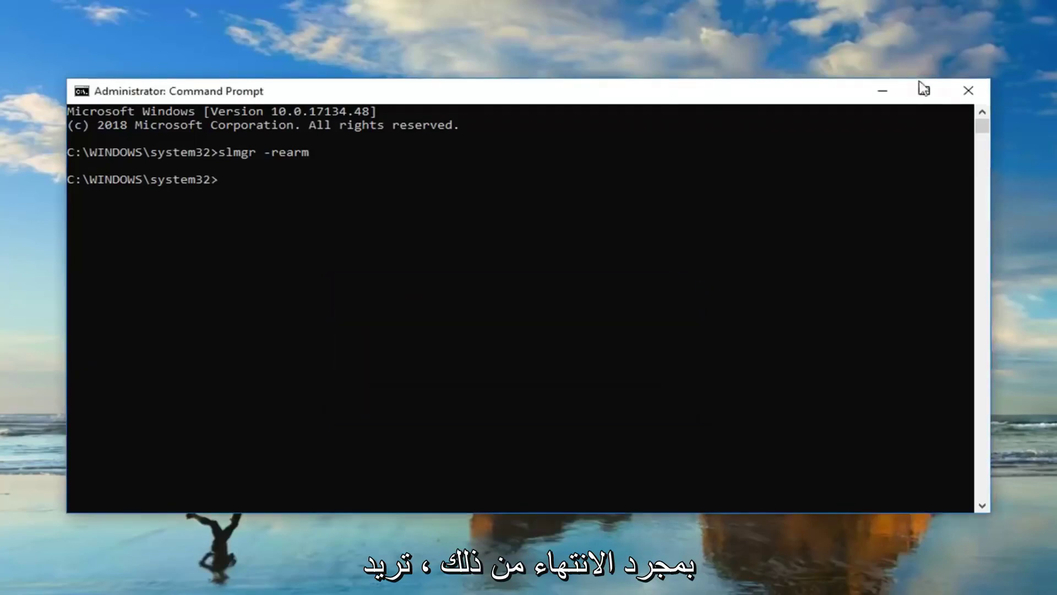
# Close Command Prompt and launch regedit as administrator from the Start menu
pyautogui.click(961, 88)
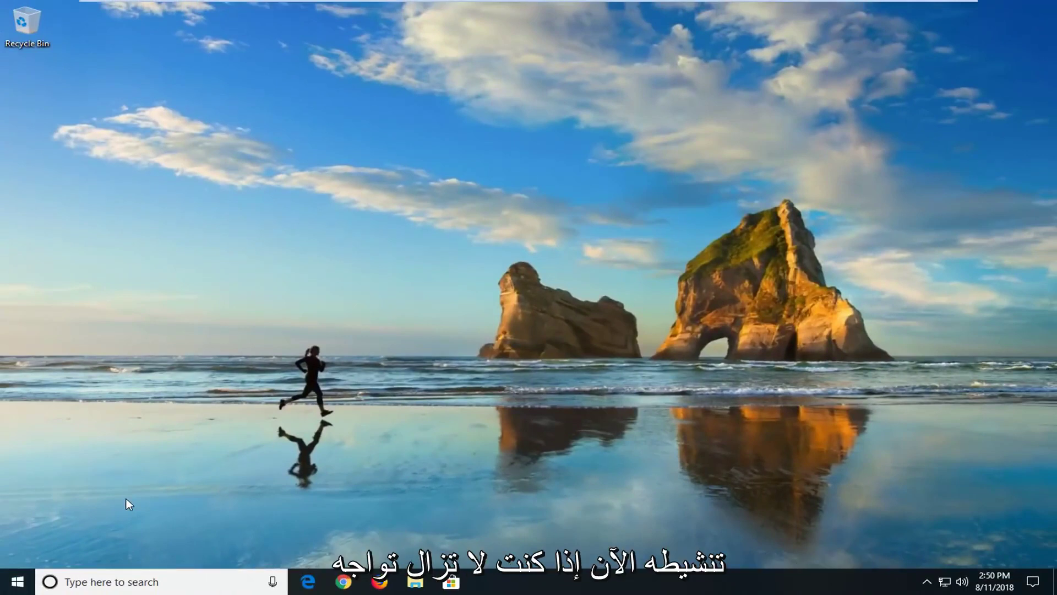
pyautogui.click(11, 588)
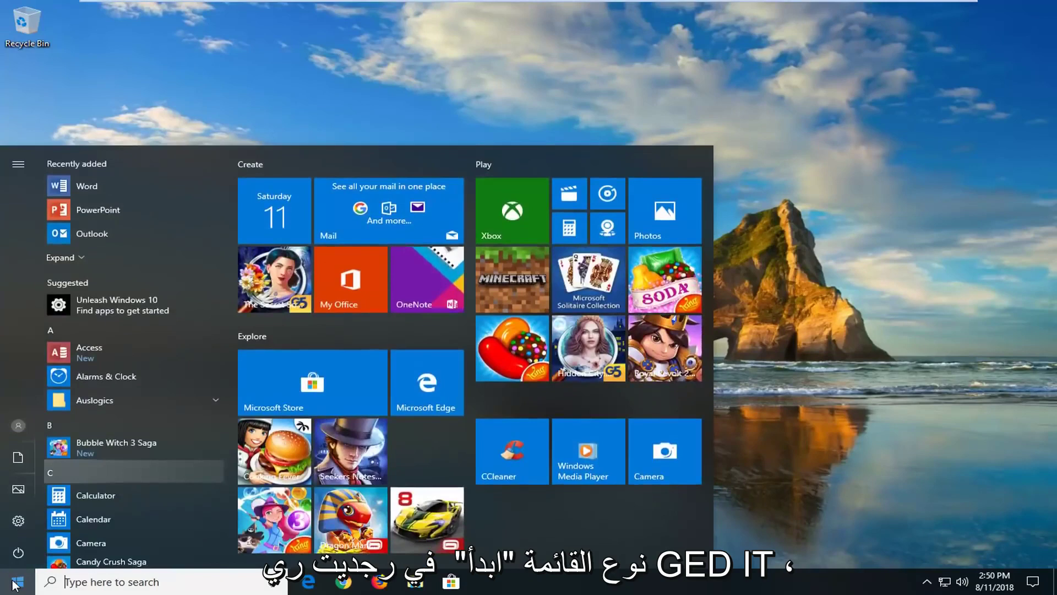
pyautogui.write('regedit')
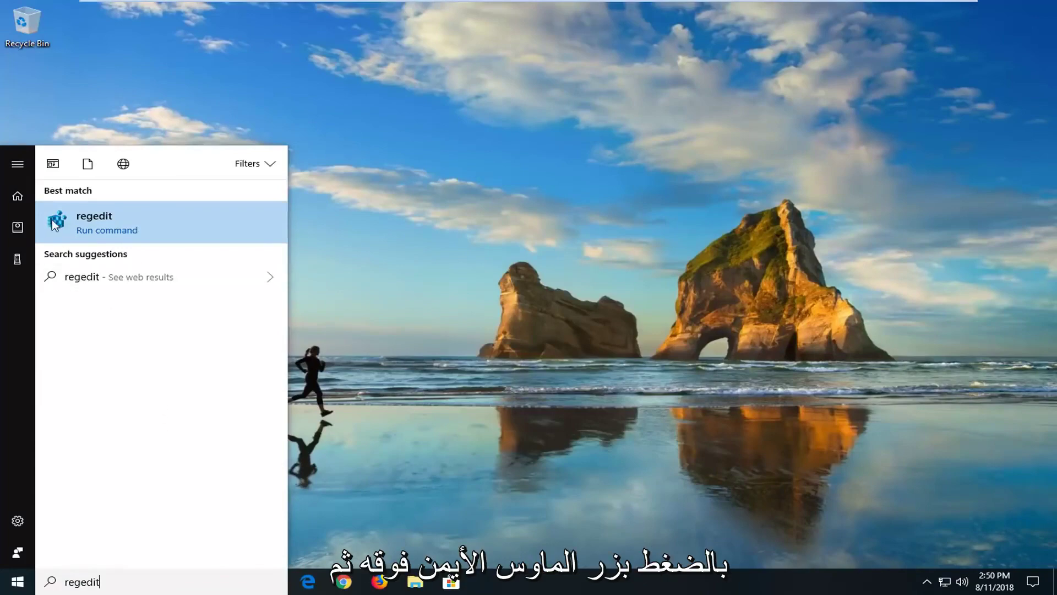
pyautogui.rightClick(70, 234)
pyautogui.click(71, 235)
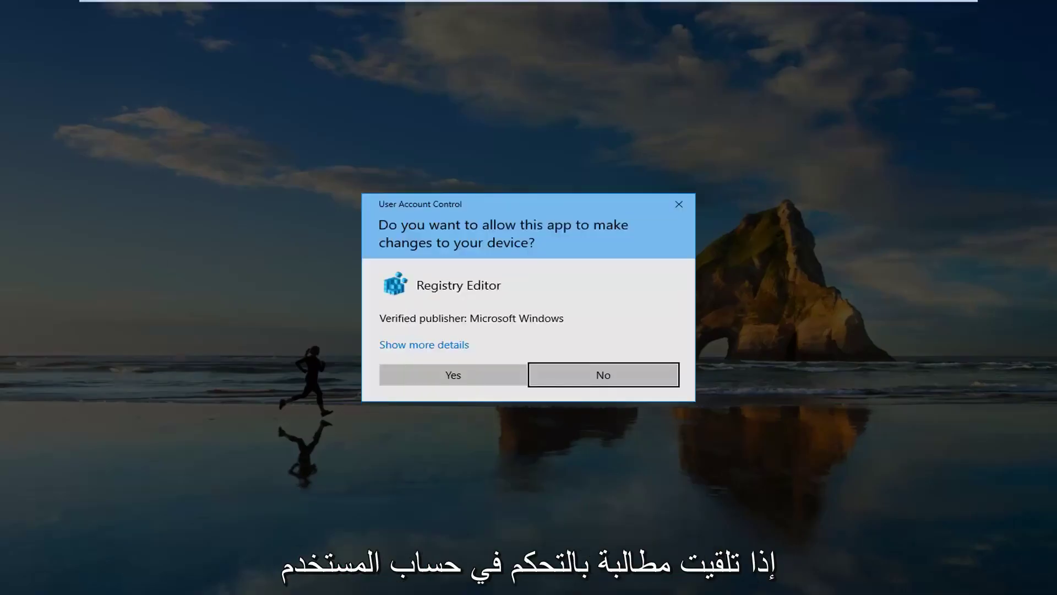
# Approve the permission prompt and collapse CurrentVersion, Microsoft, SOFTWARE and HKEY_LOCAL_MACHINE
pyautogui.click(443, 378)
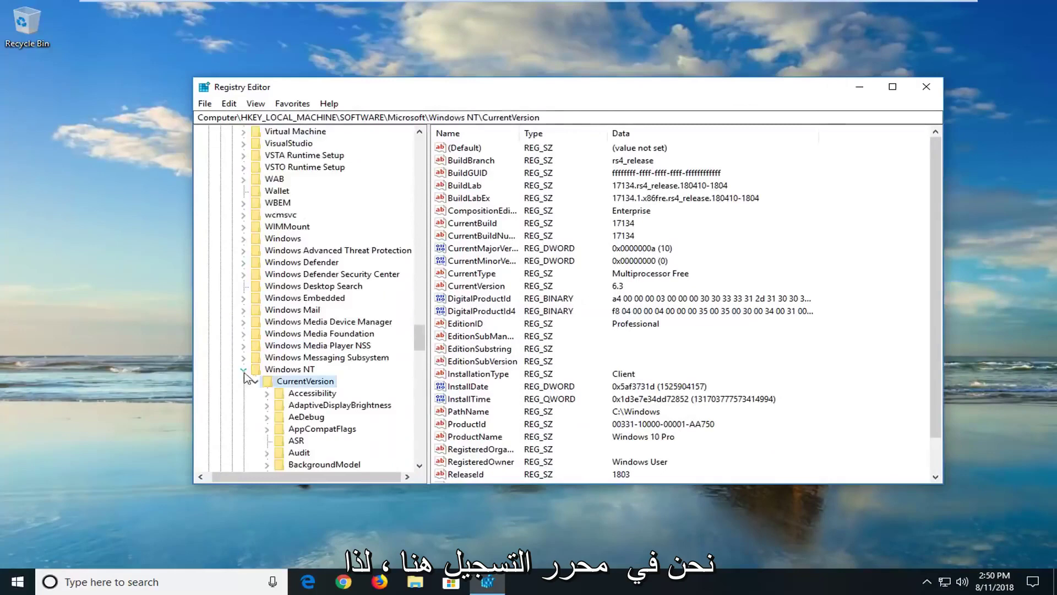
pyautogui.click(254, 378)
pyautogui.scroll(15, 246, 322)
pyautogui.scroll(20, 246, 326)
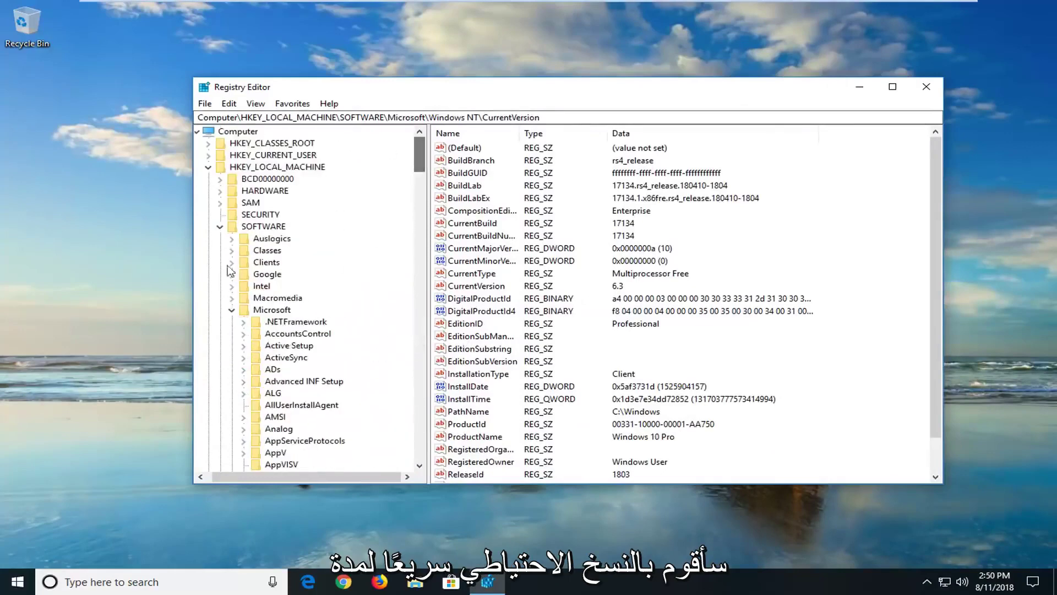
pyautogui.click(230, 310)
pyautogui.click(227, 230)
pyautogui.click(213, 167)
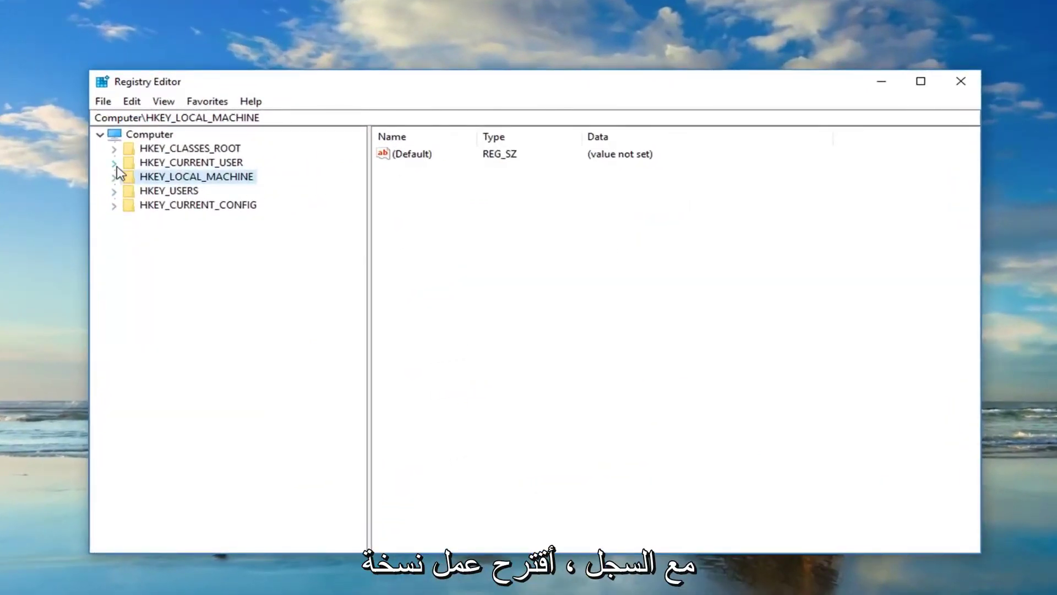
# Show the File > Export registry backup window, cancel it, then bring up File > Import
pyautogui.click(103, 101)
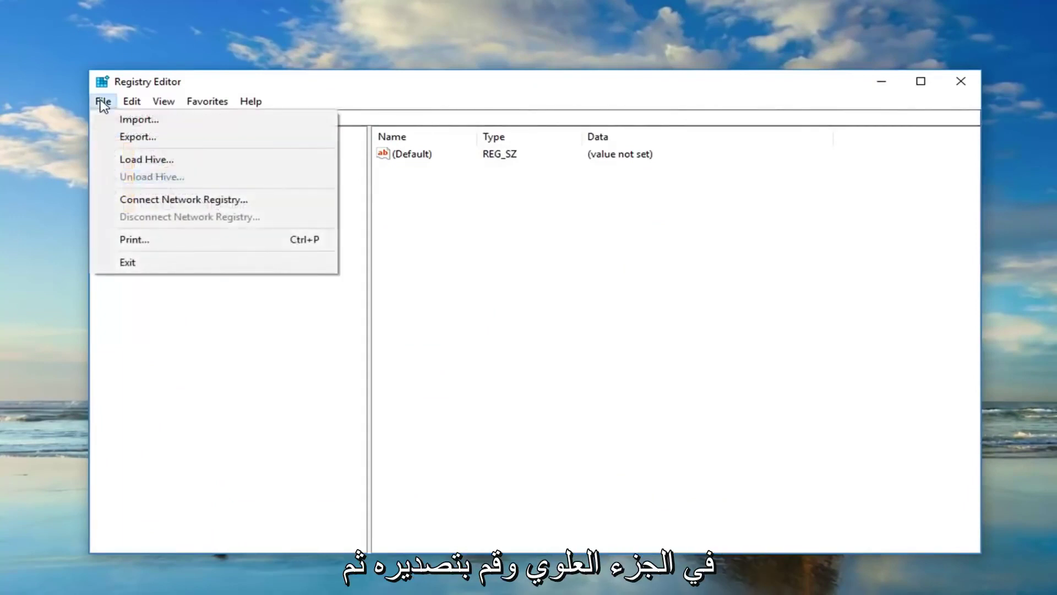
pyautogui.click(124, 136)
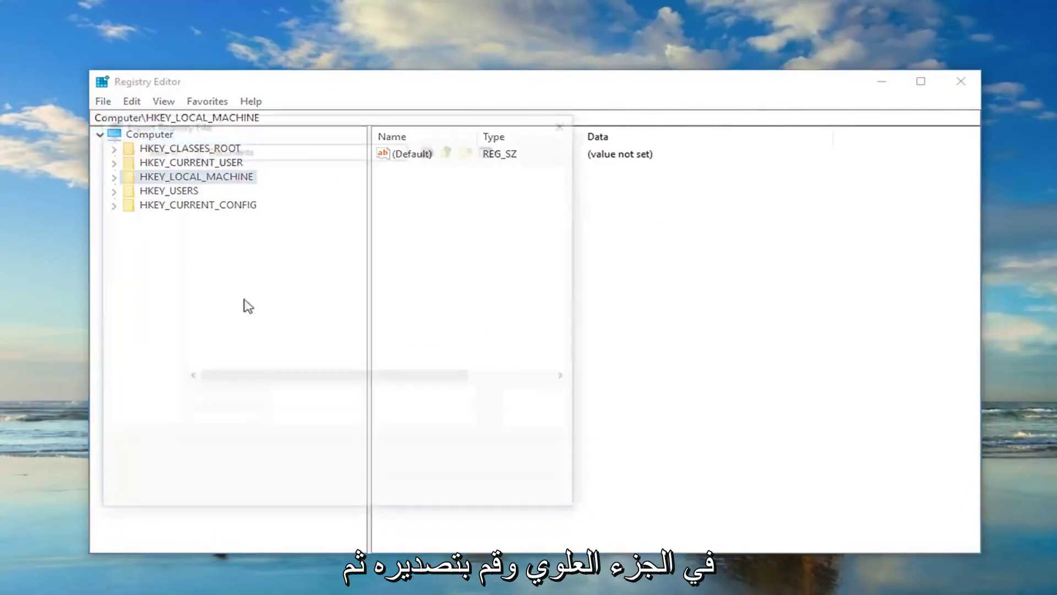
pyautogui.click(567, 122)
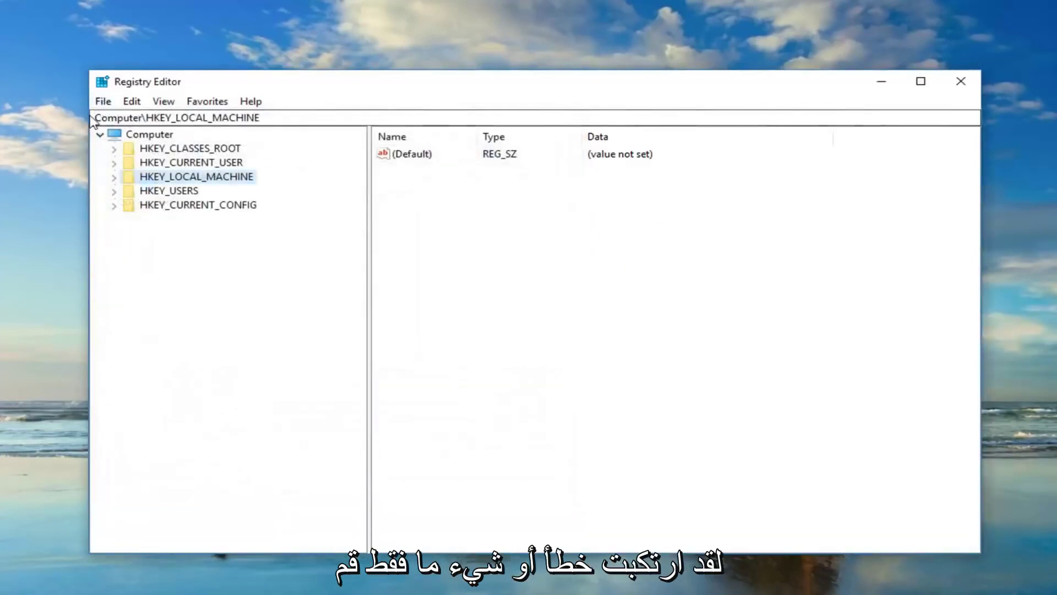
pyautogui.click(103, 103)
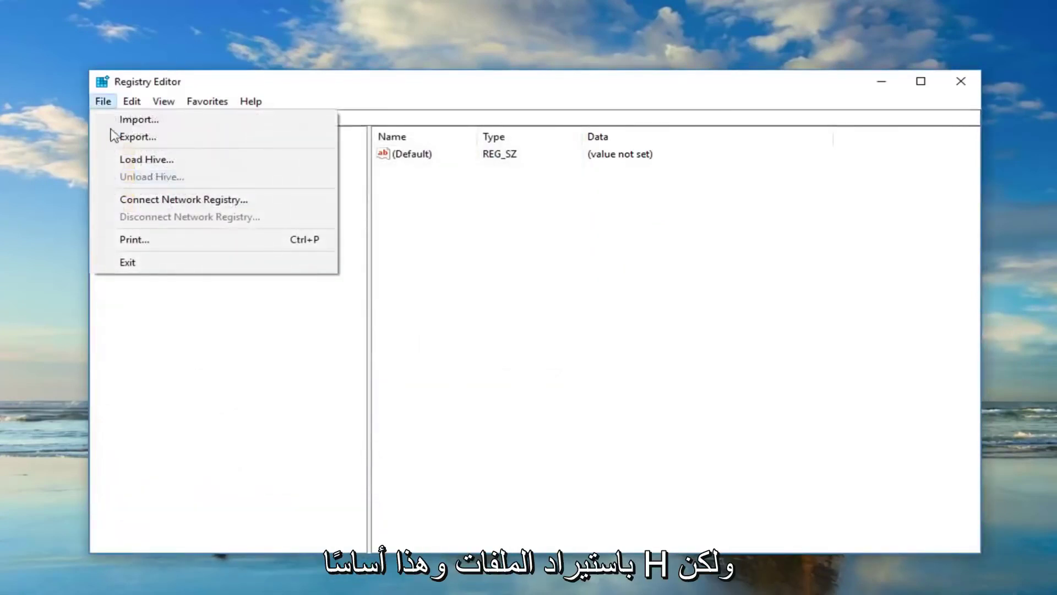
pyautogui.click(125, 120)
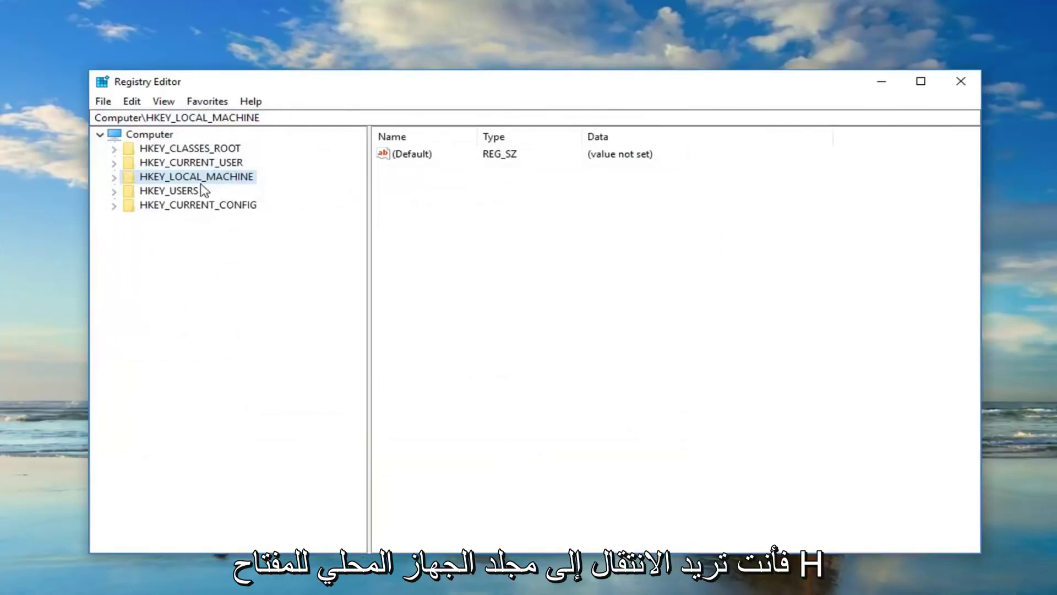
# Expand HKEY_LOCAL_MACHINE > SOFTWARE > Microsoft and select Windows NT\CurrentVersion to list ProductId
pyautogui.click(114, 177)
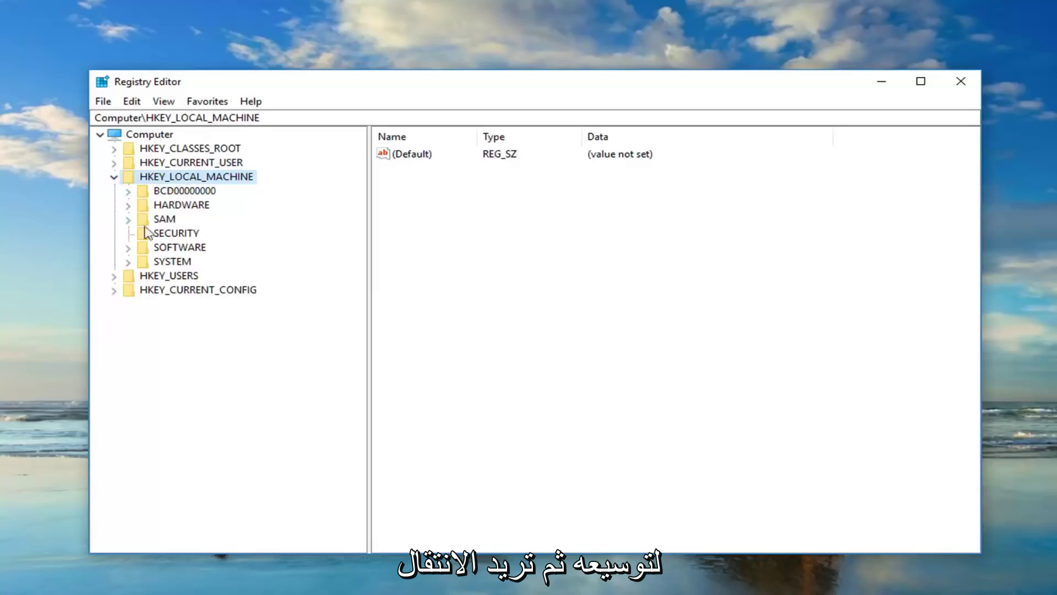
pyautogui.click(144, 249)
pyautogui.doubleClick(146, 248)
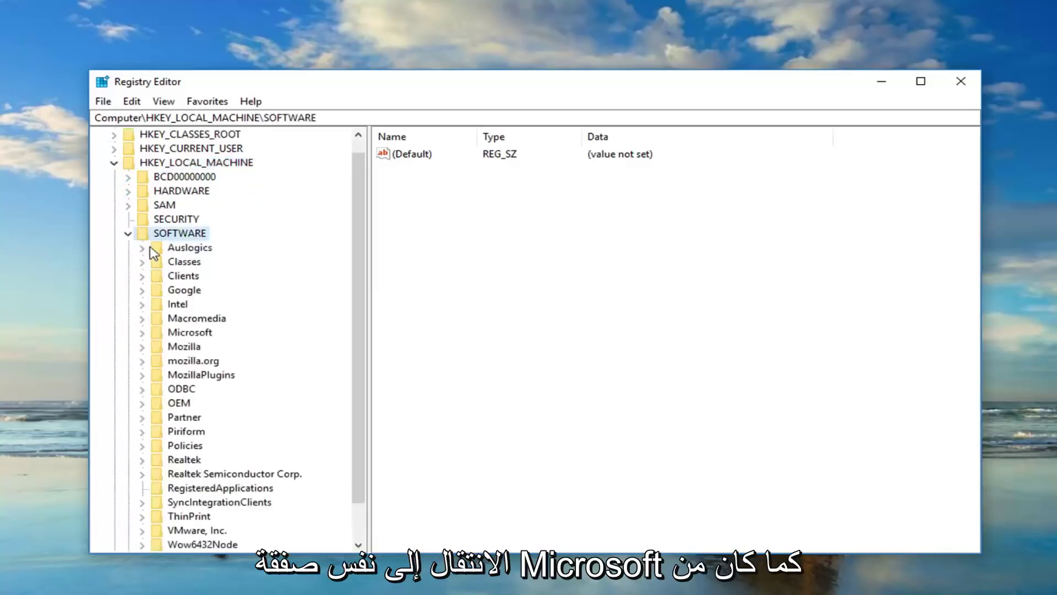
pyautogui.click(176, 334)
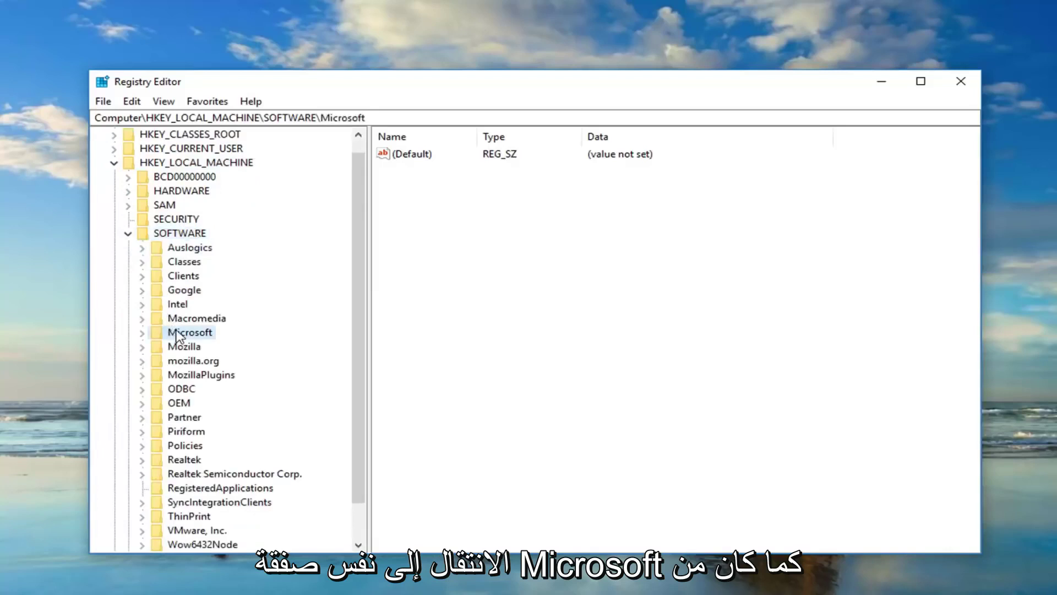
pyautogui.doubleClick(177, 335)
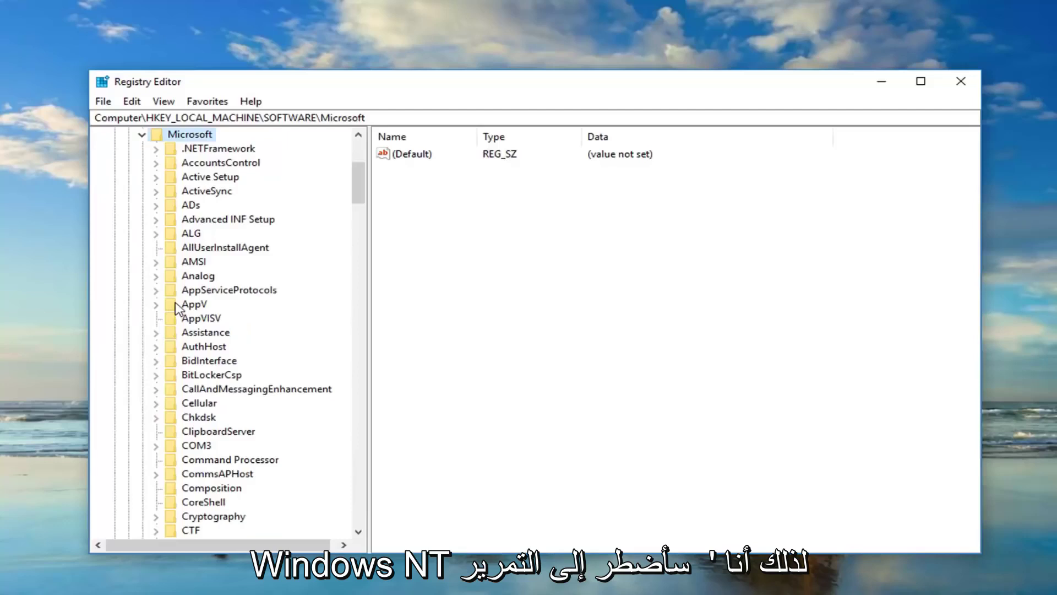
pyautogui.scroll(-20, 176, 309)
pyautogui.scroll(-20, 179, 309)
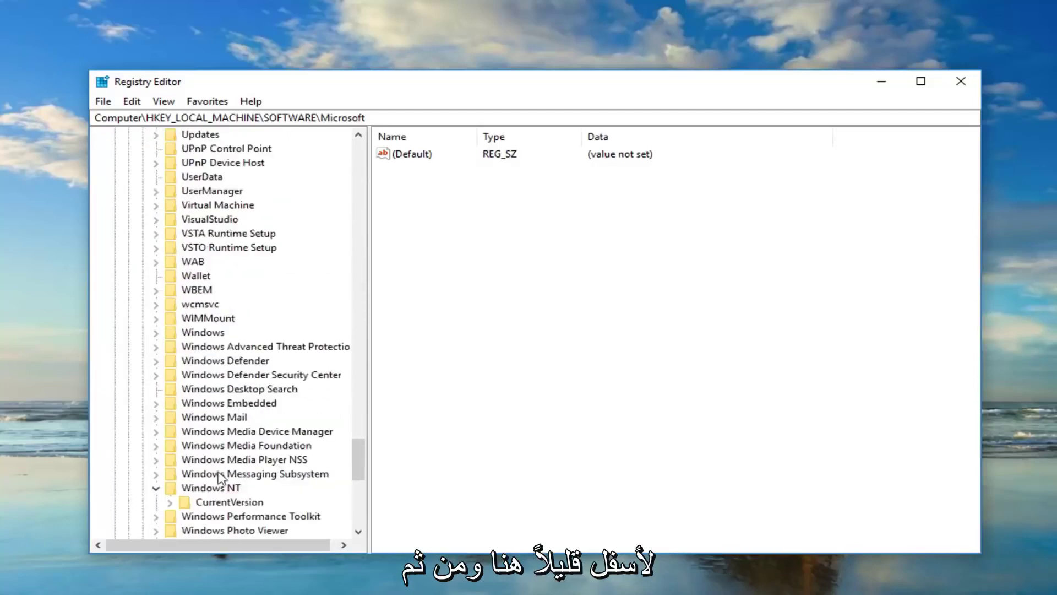
pyautogui.click(219, 489)
pyautogui.click(205, 502)
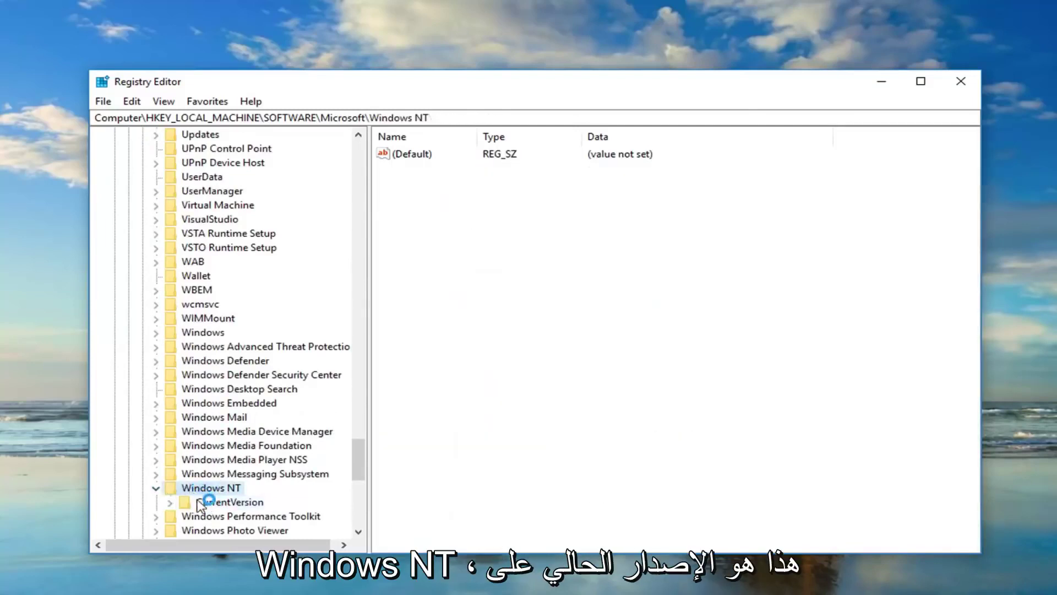
pyautogui.click(205, 502)
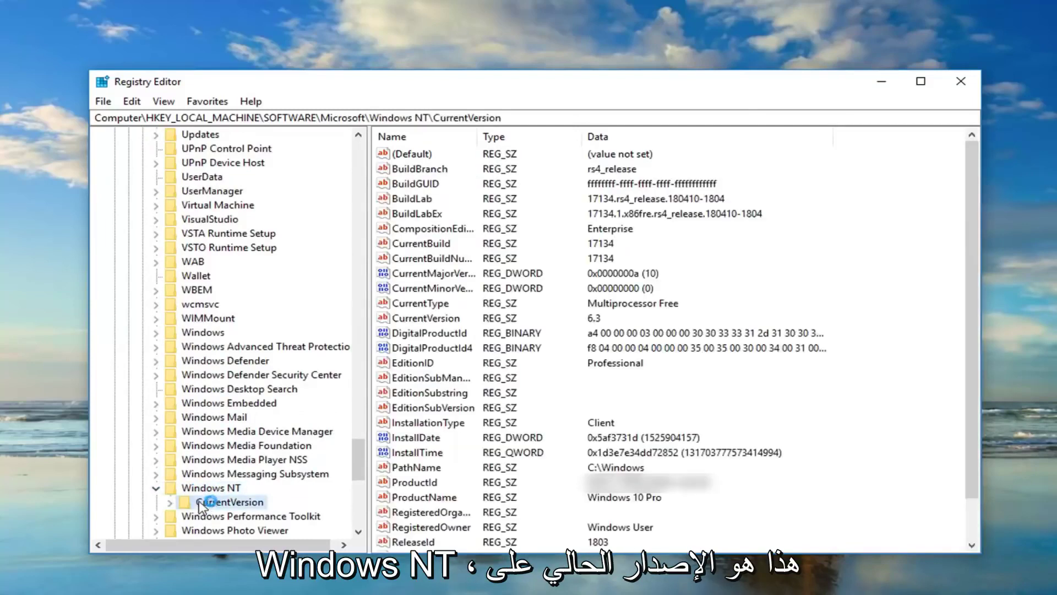
pyautogui.doubleClick(407, 483)
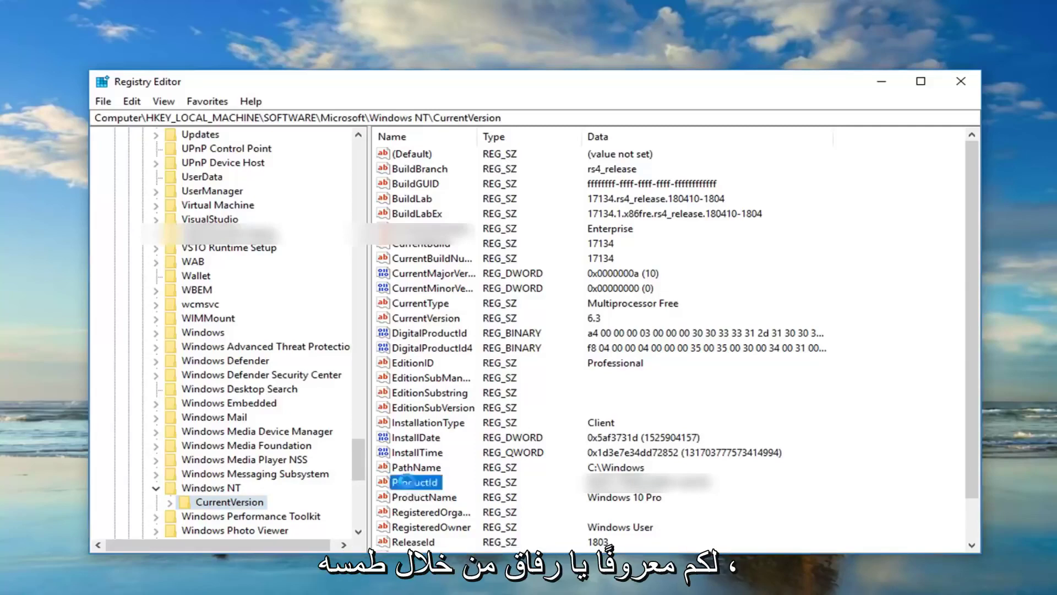
pyautogui.click(201, 231)
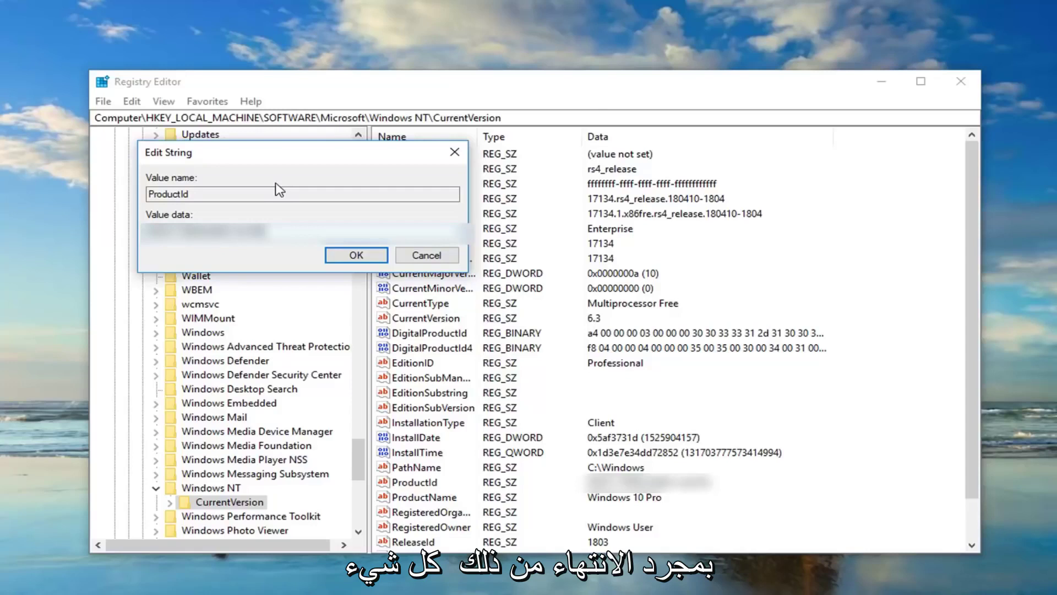
pyautogui.click(355, 254)
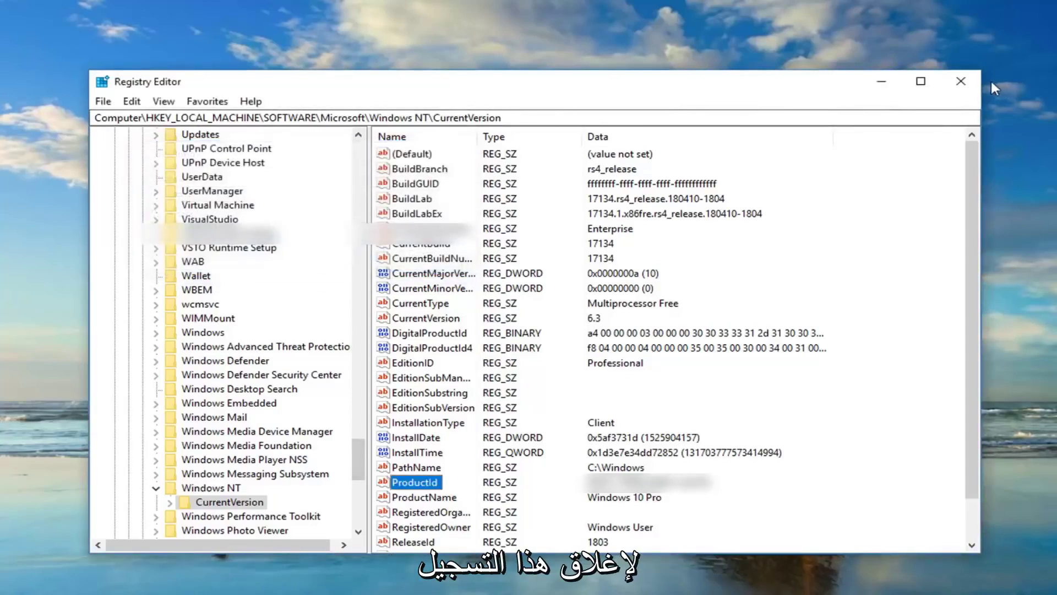